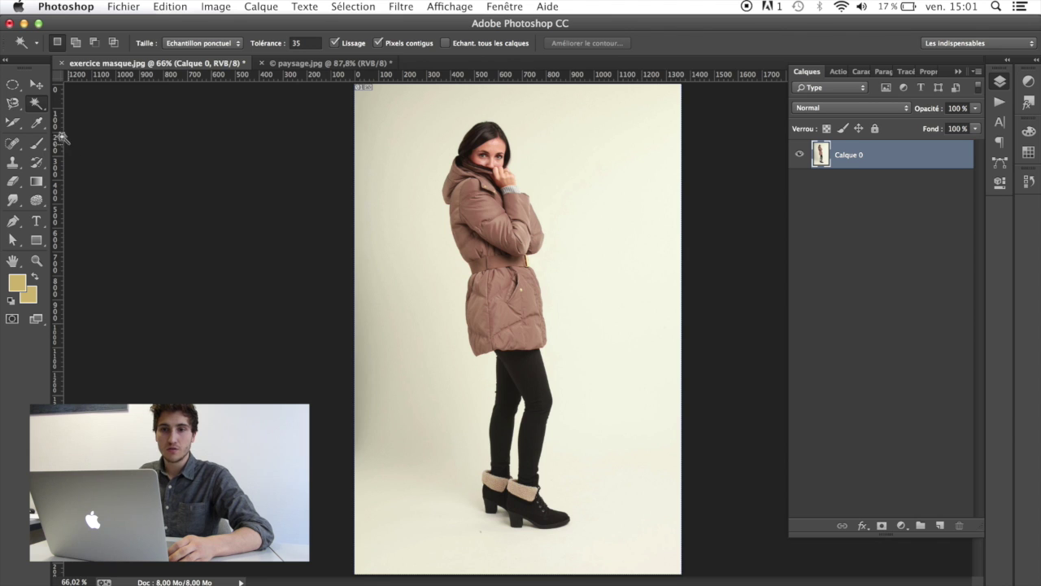
- Select the entire studio background around the woman with the Magic Wand, adding the darker shaded area beside her to the selection
left_click(599, 144)
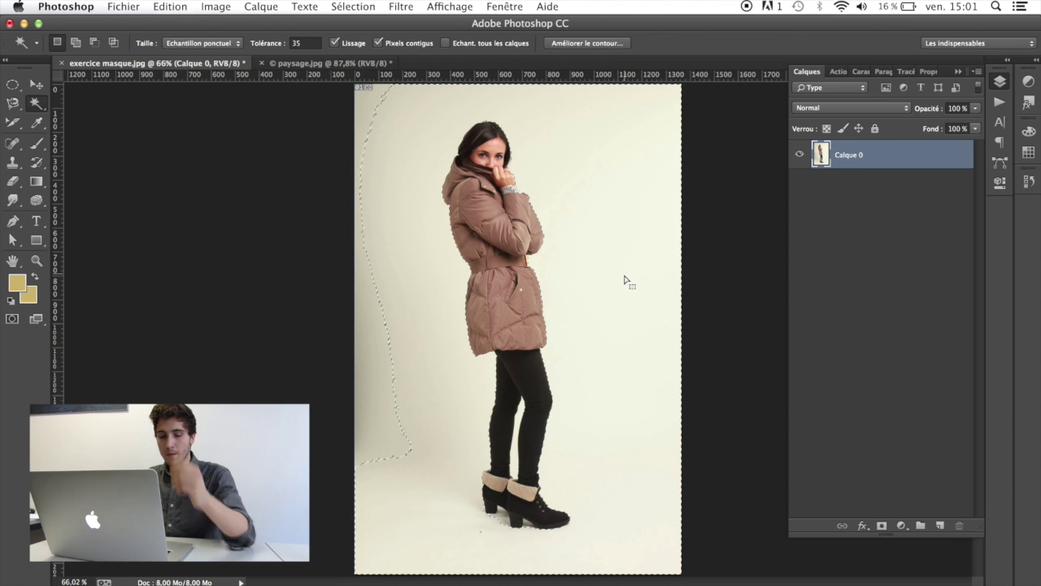
key("shift")
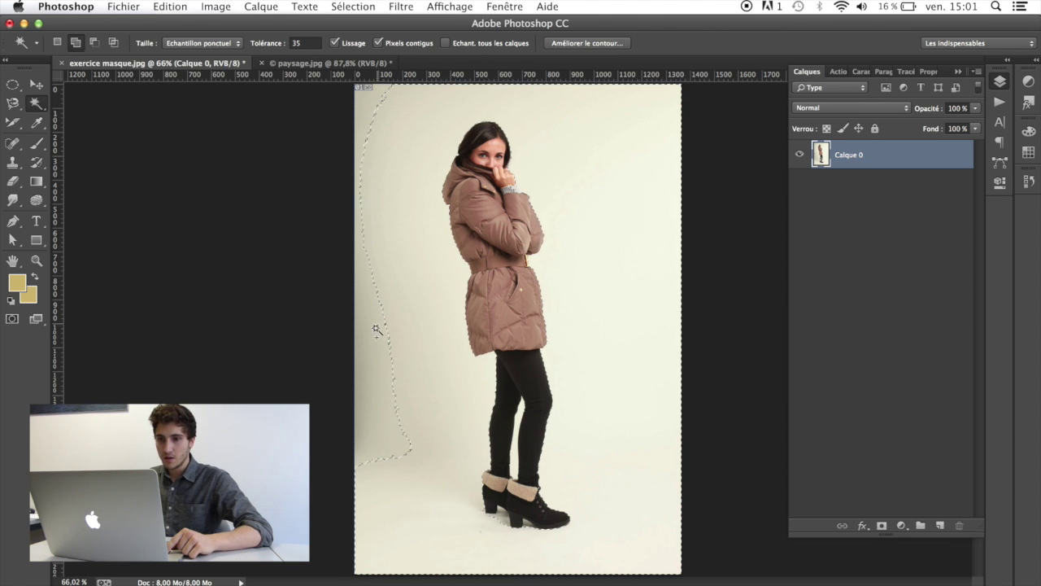
left_click(373, 351, "shift")
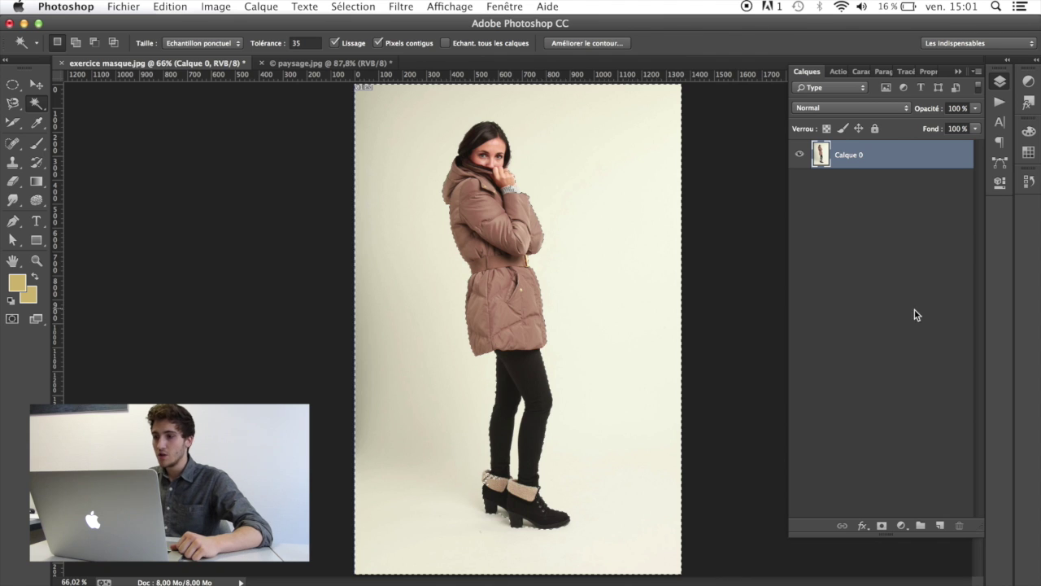
- Undo the mask made from the background selection, then invert the selection and mask Calque 0 to isolate the woman
left_click(882, 527)
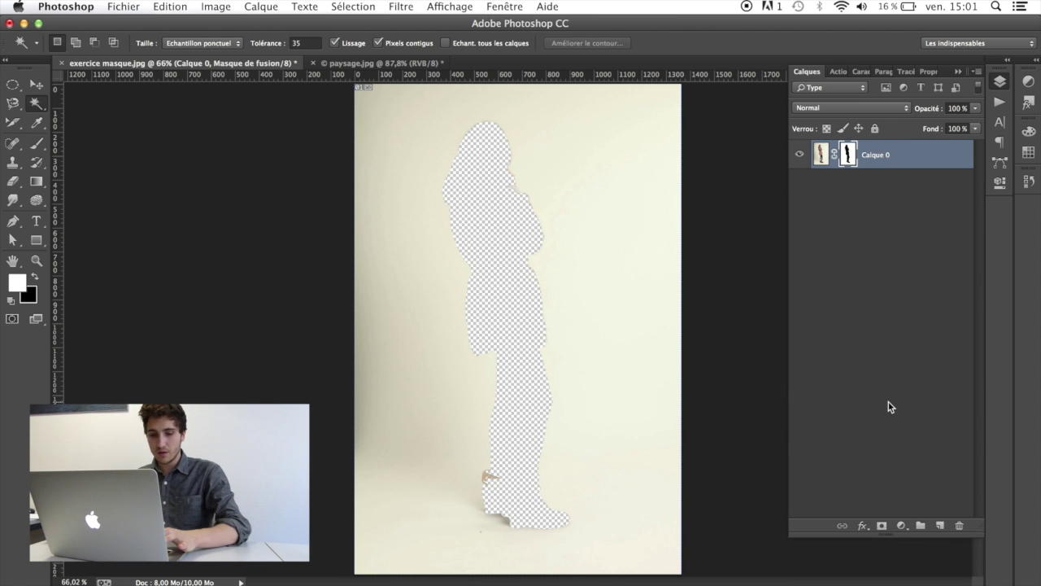
key("super+z")
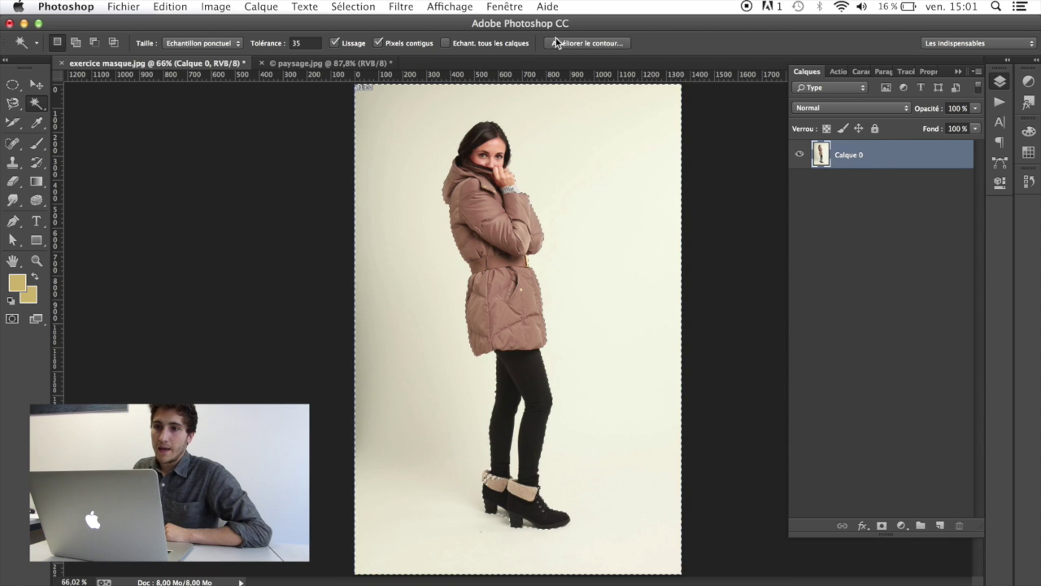
left_click(351, 6)
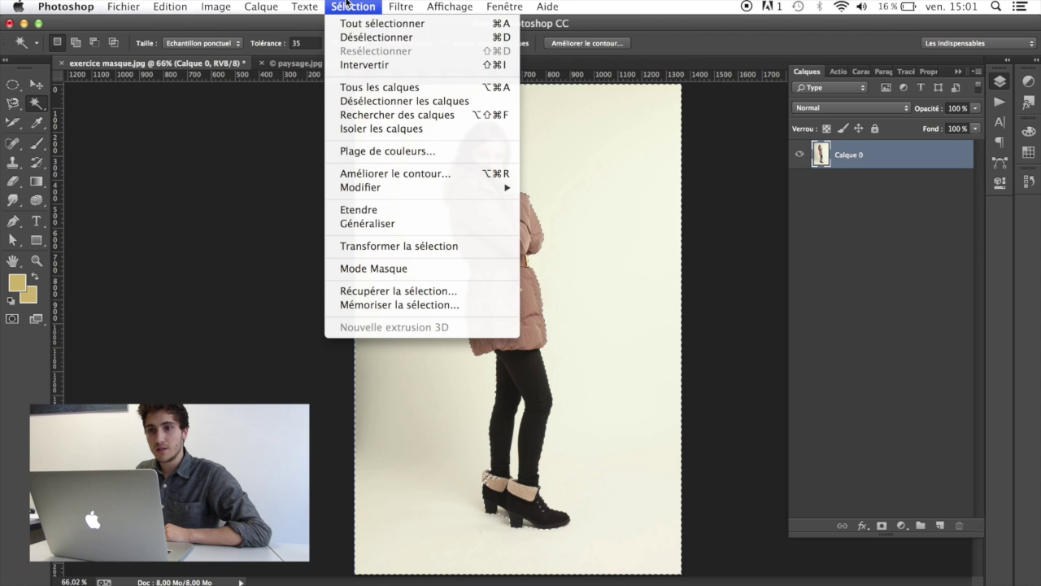
left_click(374, 64)
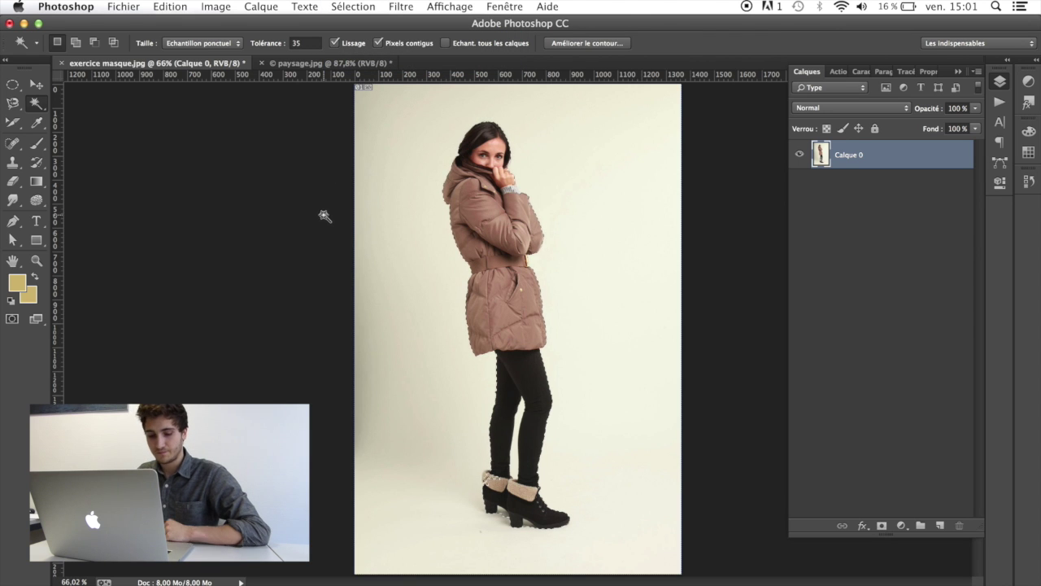
left_click(881, 526)
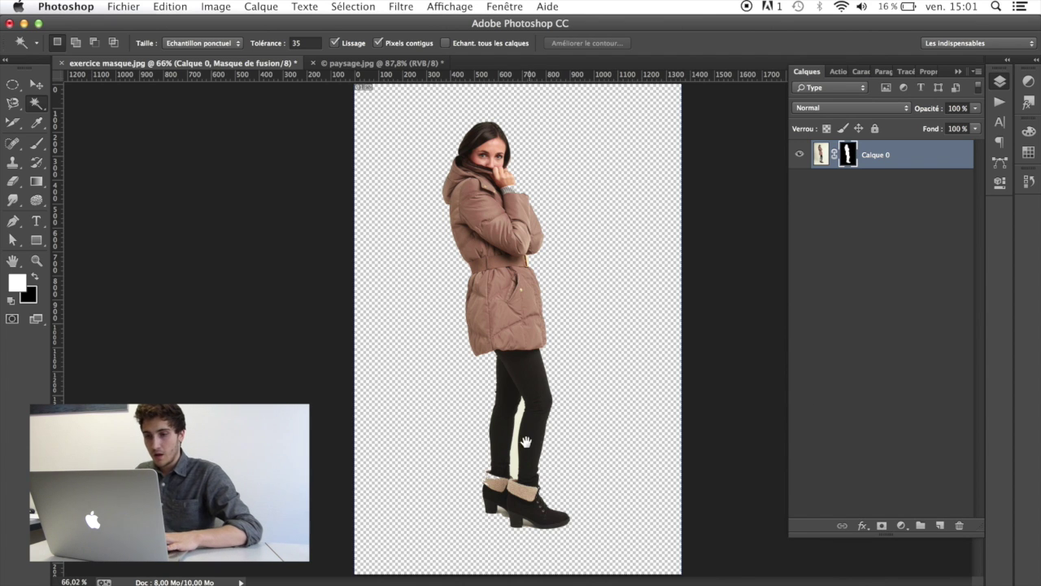
- On the Calque 0 mask, hide the leftover background between the legs using a Magic Wand selection, and deselect
left_click_drag(516, 432, 505, 286)
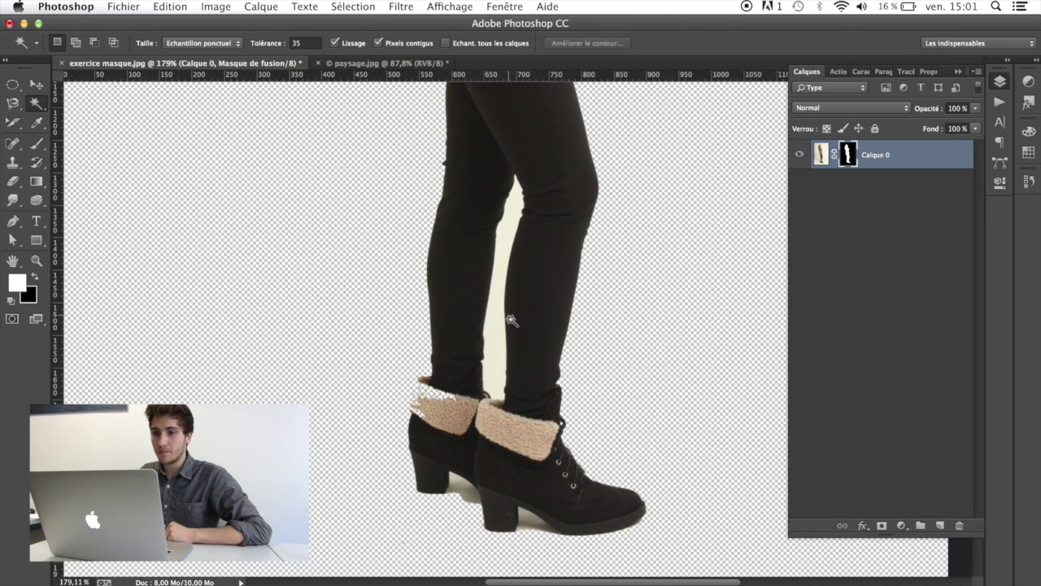
left_click(823, 155)
left_click(846, 154)
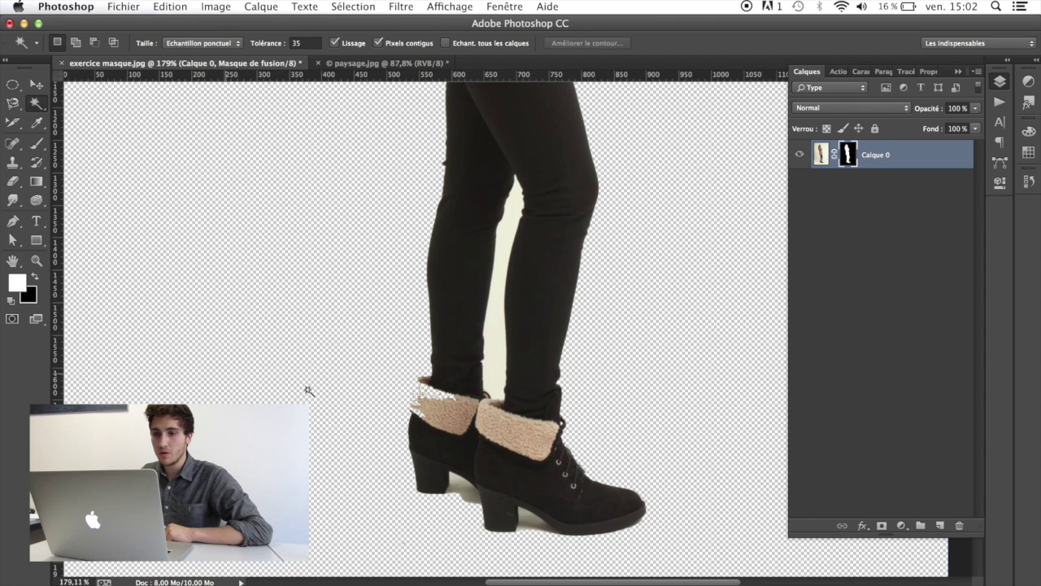
left_click(507, 305)
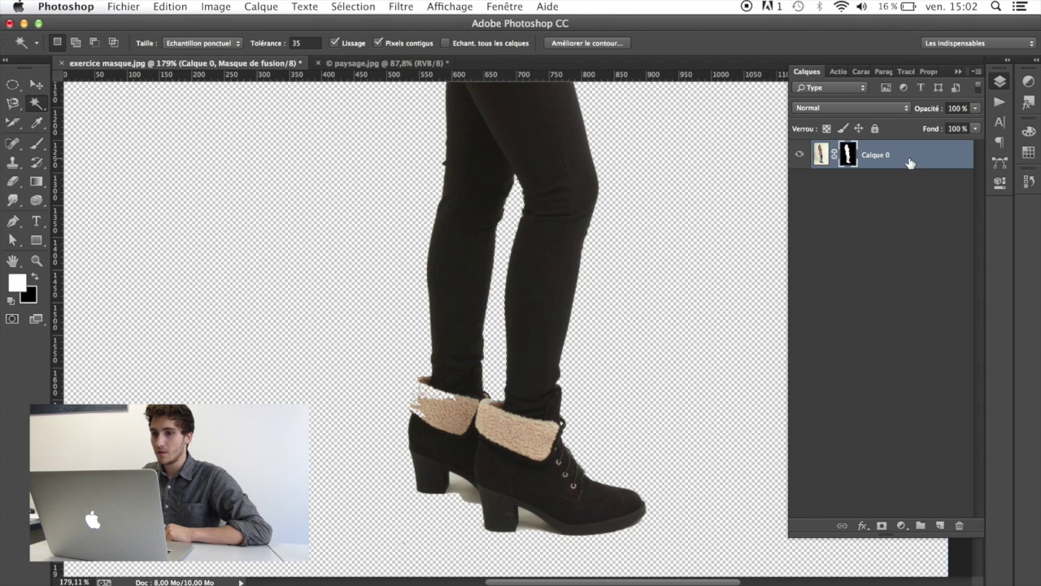
left_click(348, 6)
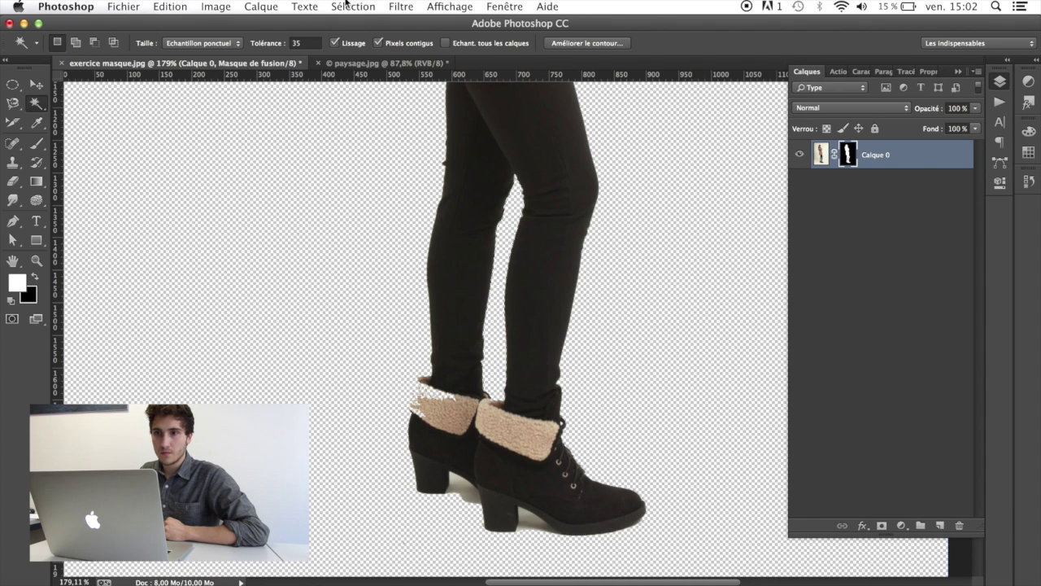
left_click(356, 38)
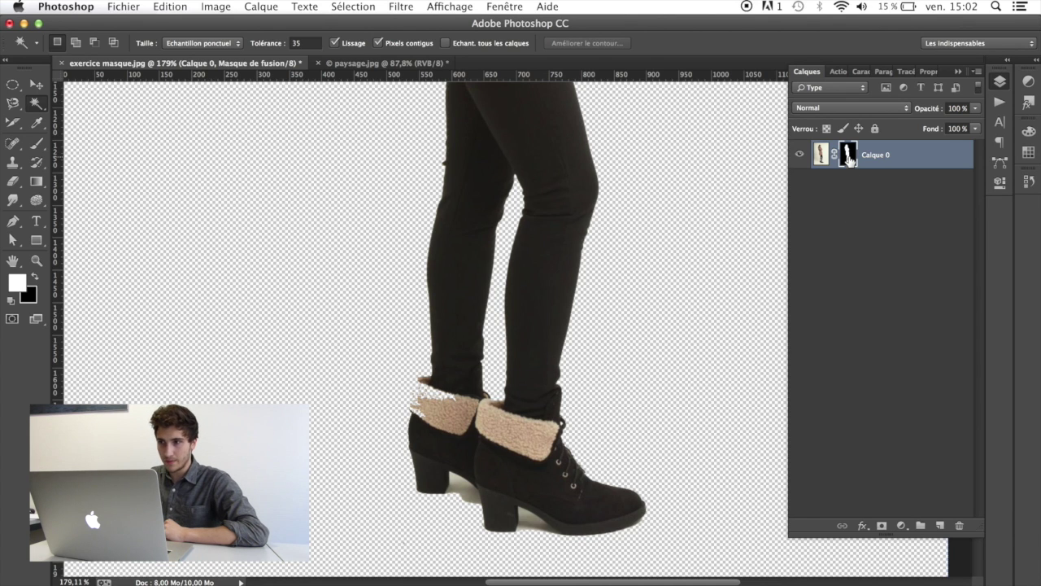
- Restore the missing parts of the rear boot's fleece cuff by painting white on the Calque 0 mask with the size 10 Brush
left_click(35, 143)
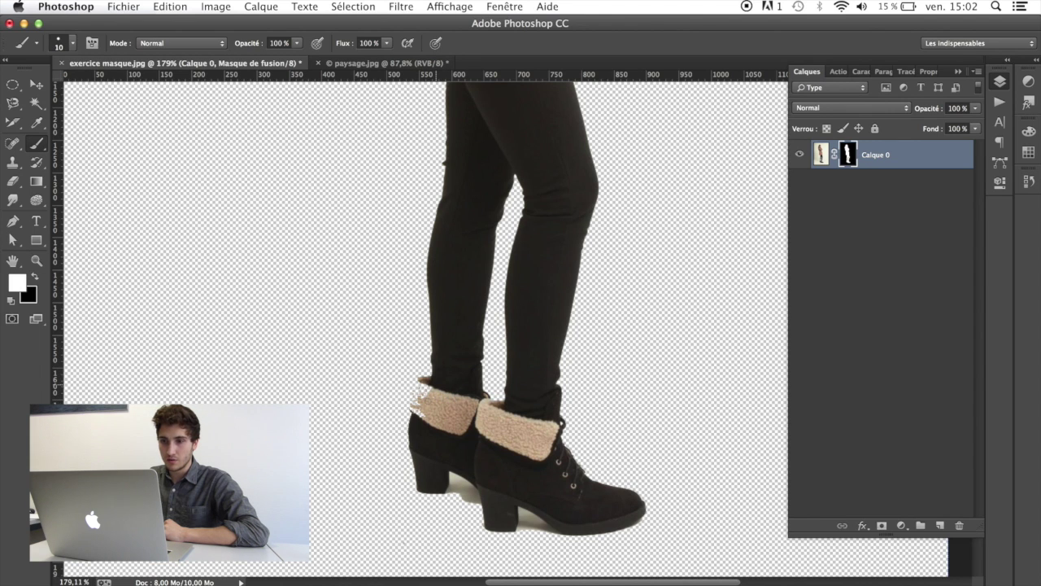
left_click(35, 277)
left_click_drag(425, 397, 426, 401)
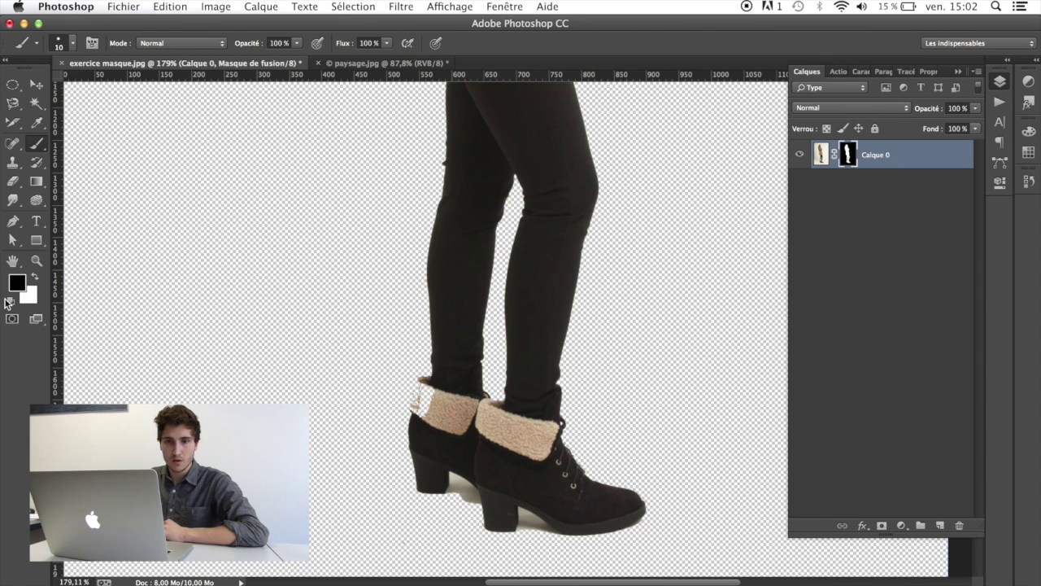
left_click(35, 277)
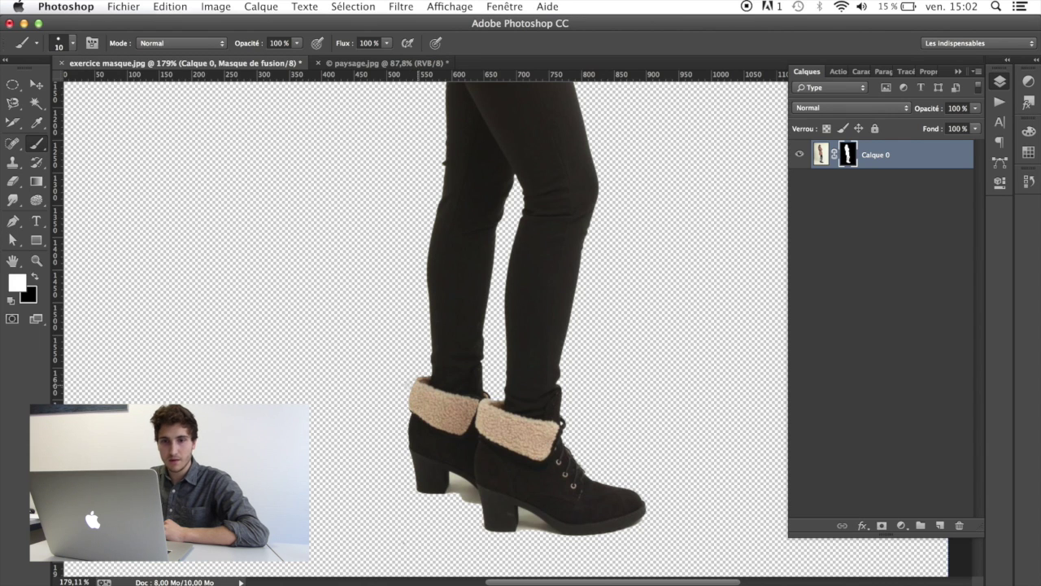
- Paint black on the Calque 0 mask to hide the leftover floor and shadow under the boots
left_click(34, 278)
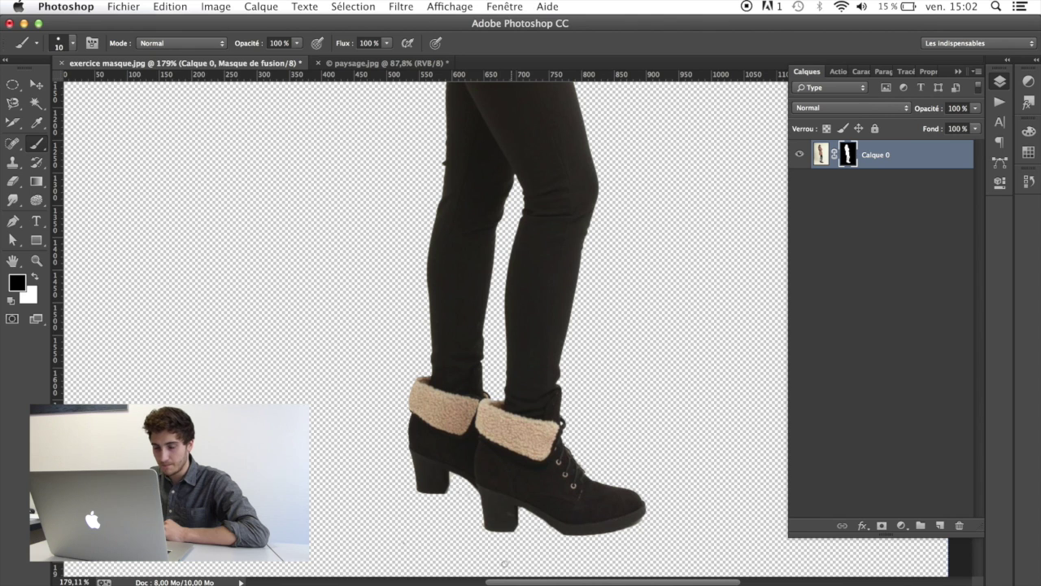
left_click(525, 301, "alt")
left_click(529, 300, "alt")
left_click_drag(503, 261, 497, 230)
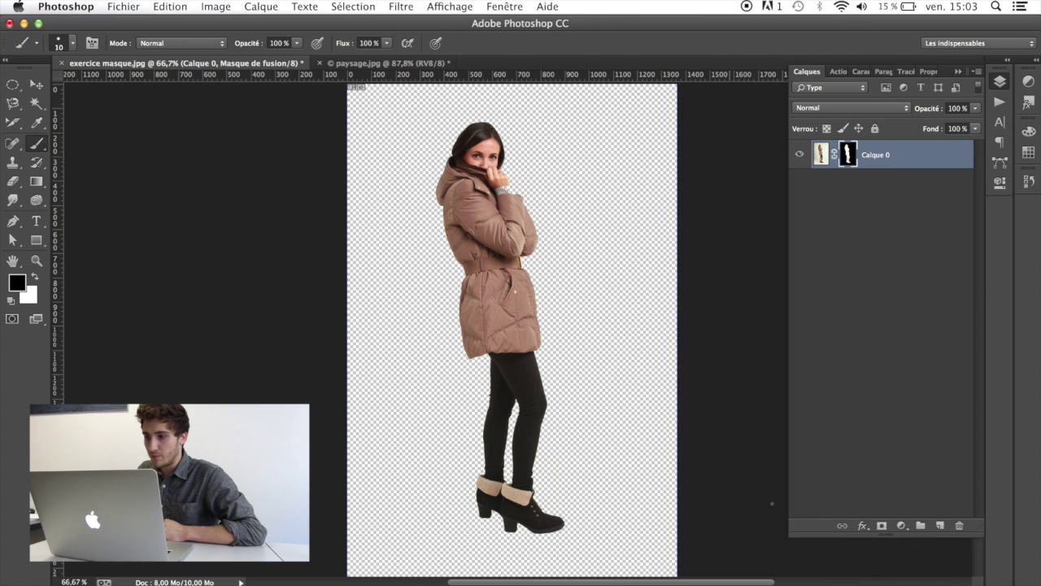
- Create a solid colour fill layer in red (ff0000) and place it beneath Calque 0
left_click(900, 527)
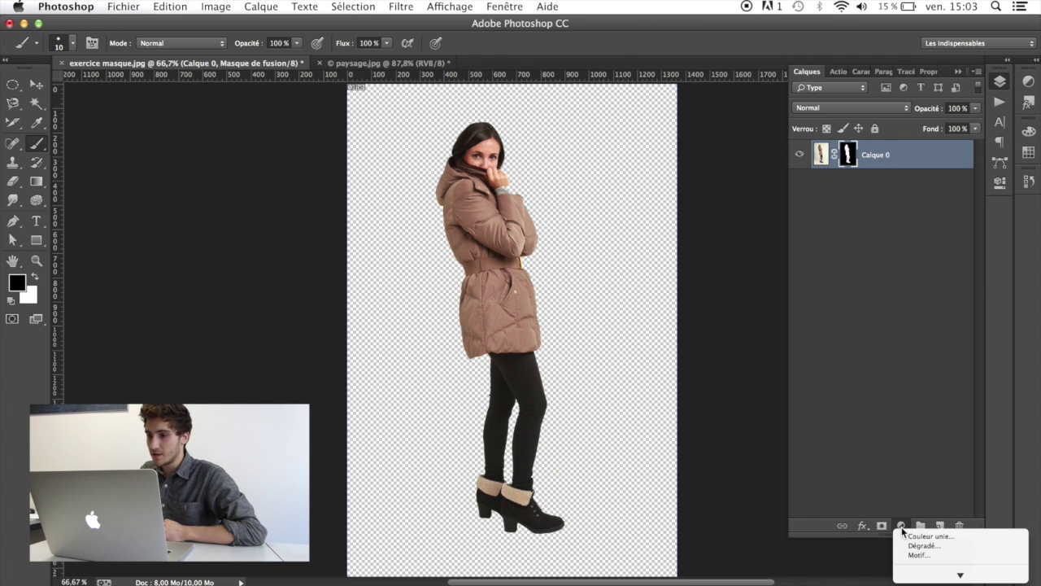
mouse_move(918, 575)
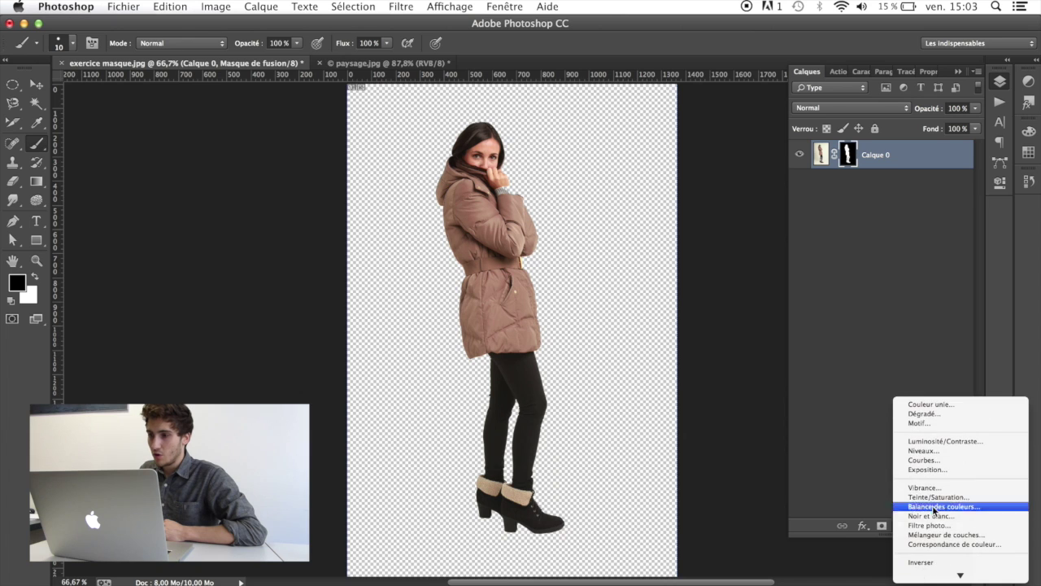
left_click(927, 404)
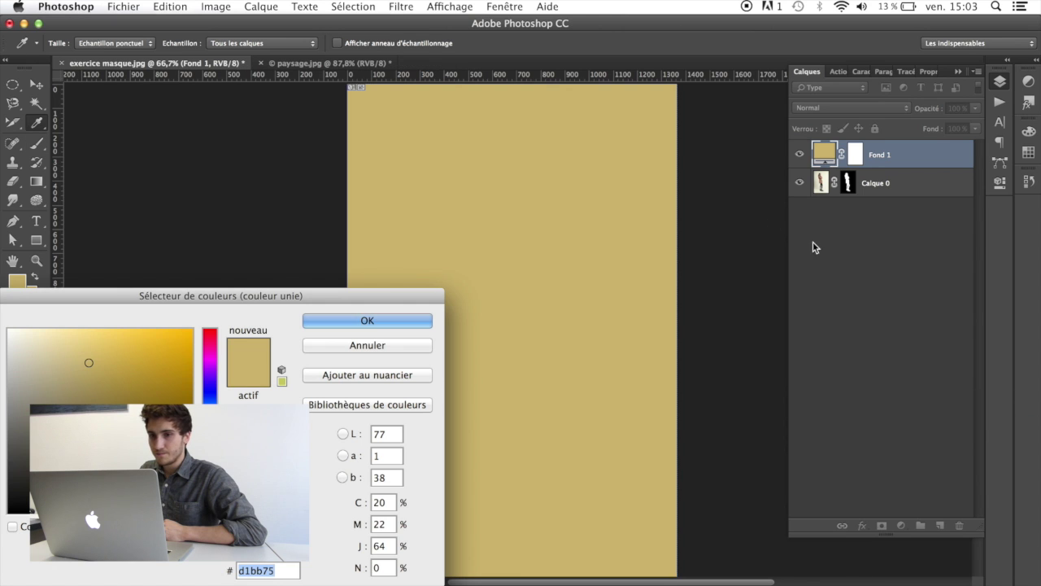
left_click(207, 331)
left_click_drag(187, 334, 200, 324)
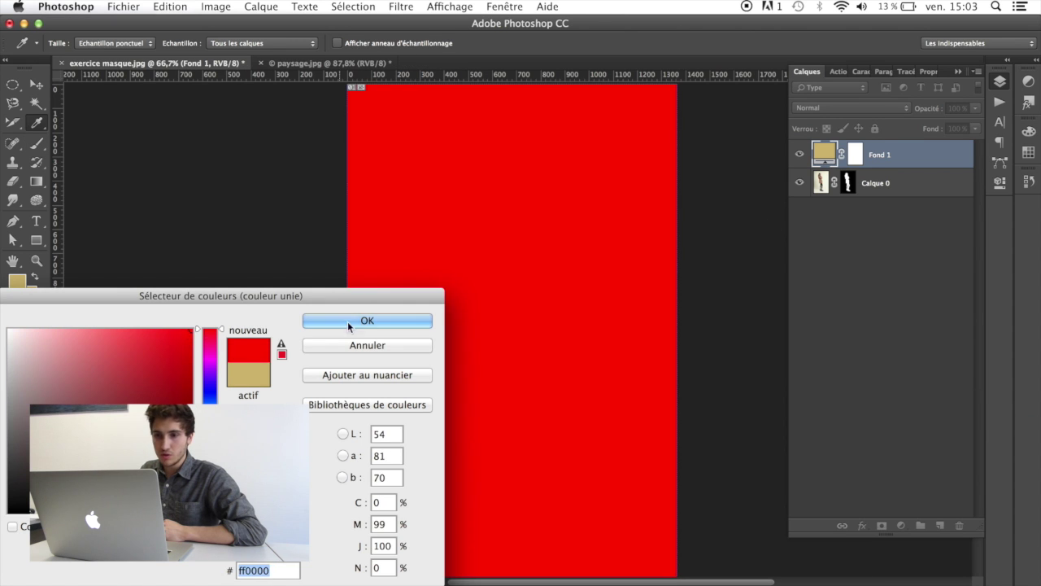
left_click(350, 323)
left_click_drag(919, 156, 916, 215)
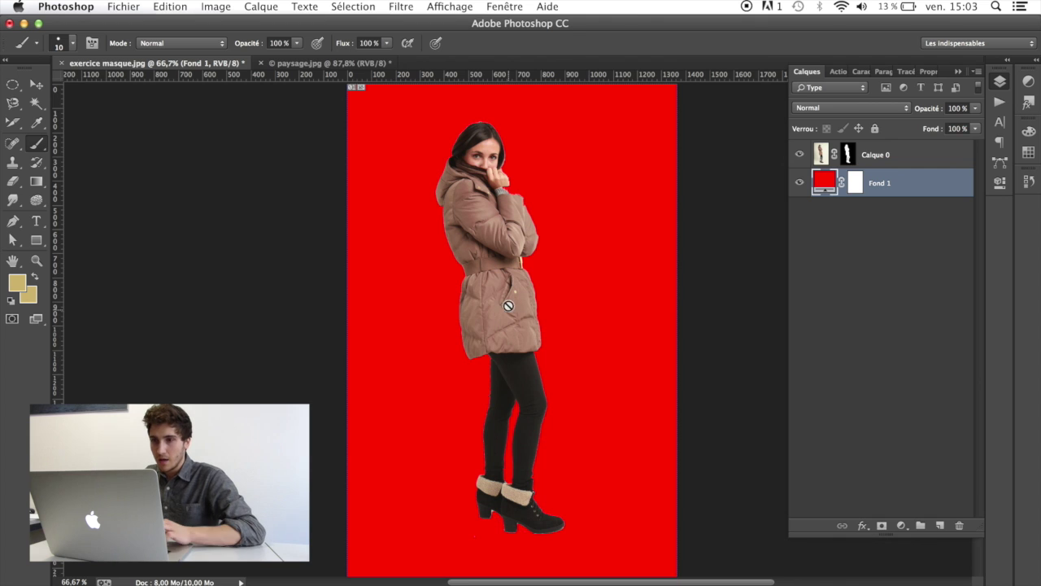
- Paint white on the Calque 0 mask to restore the missing edges of the hand, knitted cuff and coat sleeve
left_click(848, 155)
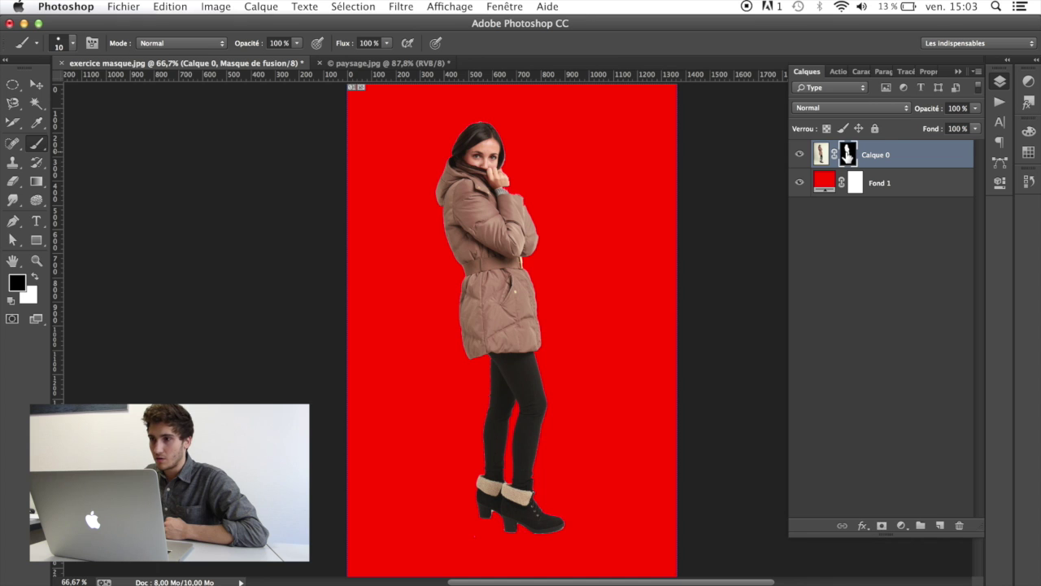
left_click_drag(511, 188, 542, 233)
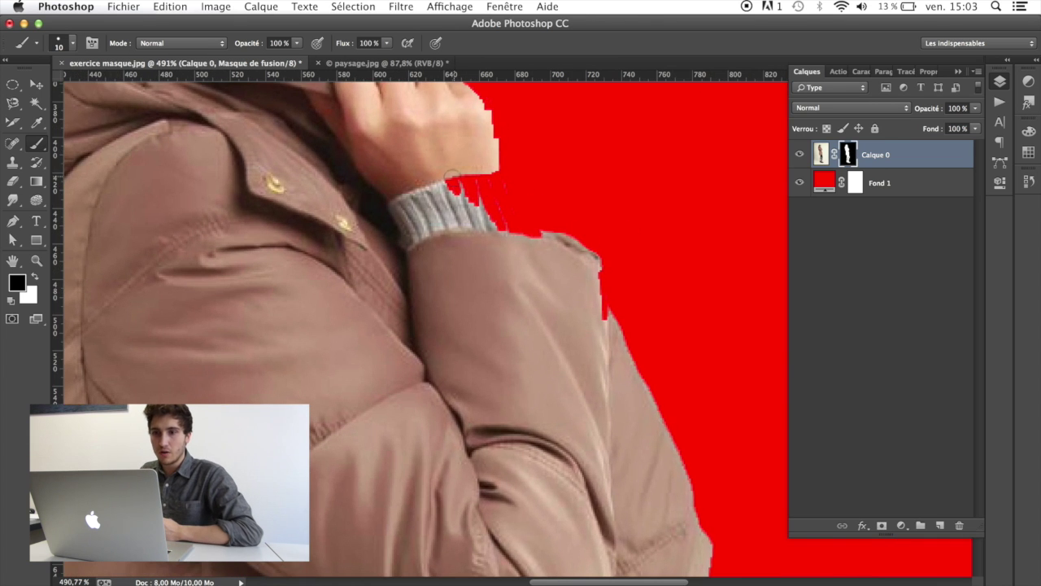
left_click(34, 277)
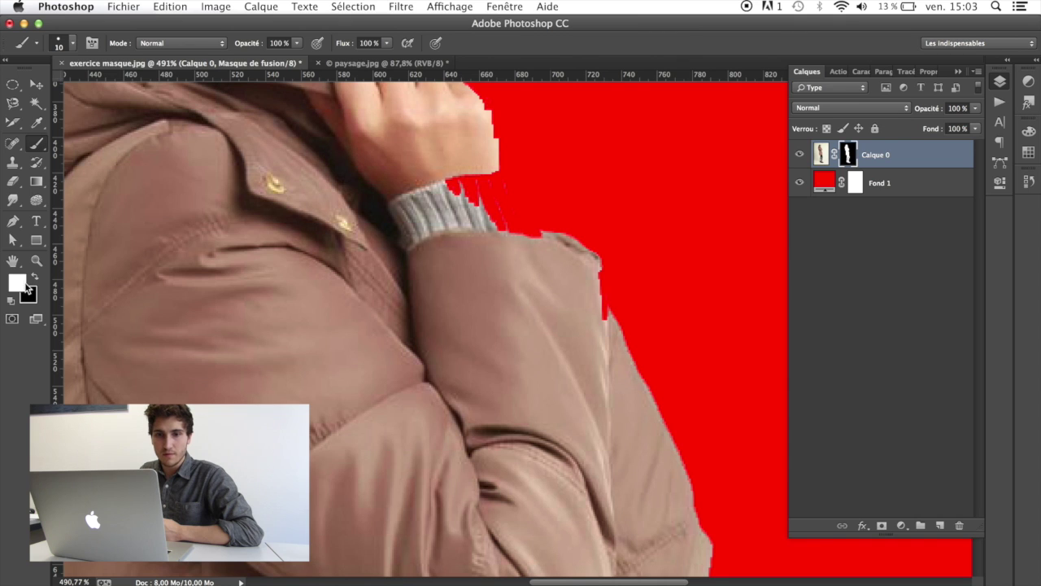
mouse_move(440, 166)
left_mouse_down()
mouse_move(458, 191)
mouse_move(448, 171)
mouse_move(477, 186)
mouse_move(473, 167)
mouse_move(484, 197)
mouse_move(491, 171)
mouse_move(504, 224)
mouse_move(573, 253)
mouse_move(603, 324)
mouse_move(589, 291)
mouse_move(505, 201)
mouse_move(493, 175)
mouse_move(536, 231)
mouse_move(457, 96)
left_mouse_up()
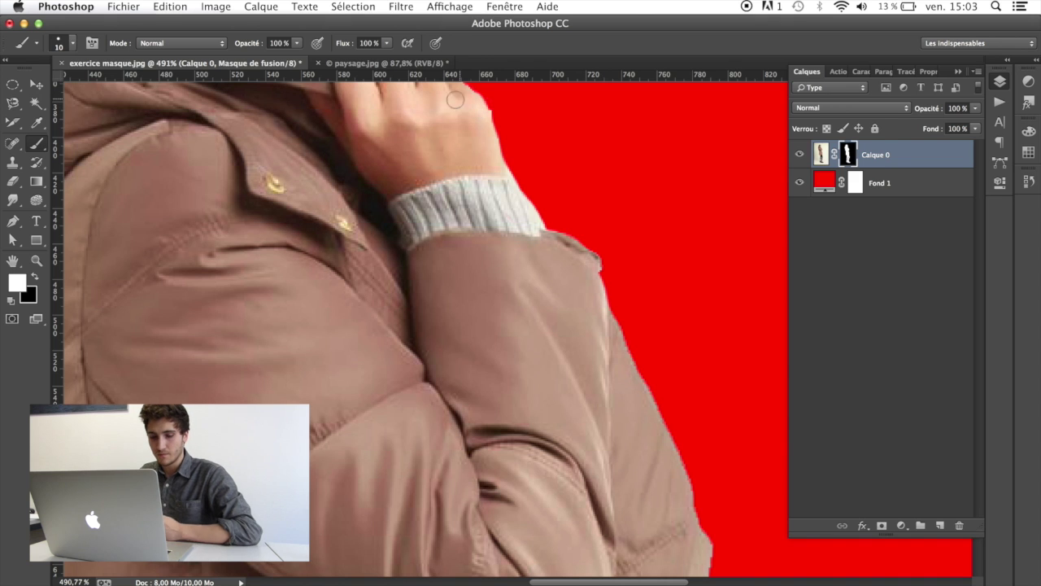
left_click_drag(493, 356, 350, 353)
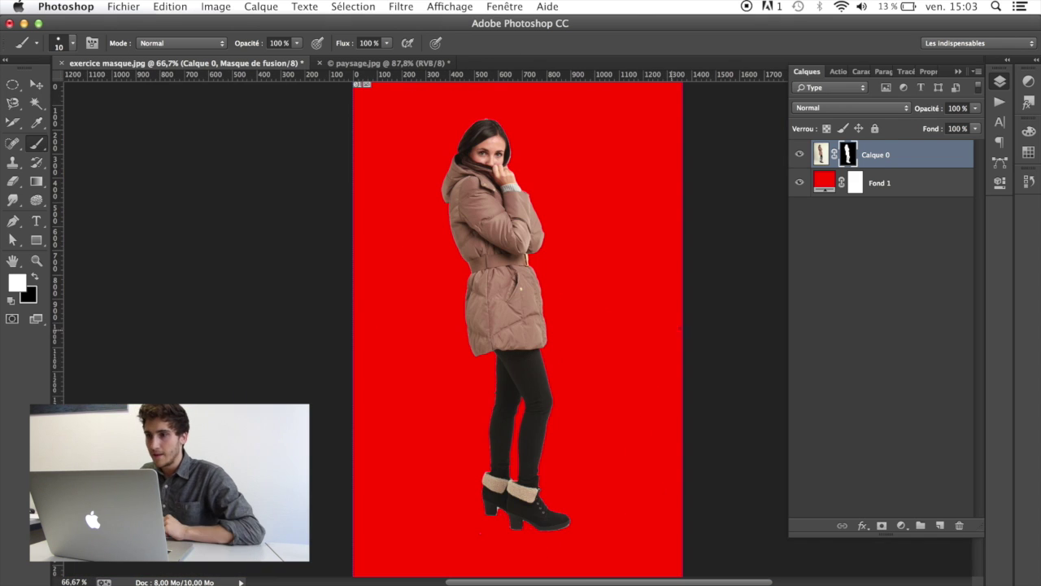
- Examine the woman's cut-out edges against the red fill, from the face and hand down along the coat
left_click(894, 180)
left_click_drag(480, 140, 587, 143)
left_click_drag(484, 188, 271, 87)
left_click_drag(404, 315, 426, 342)
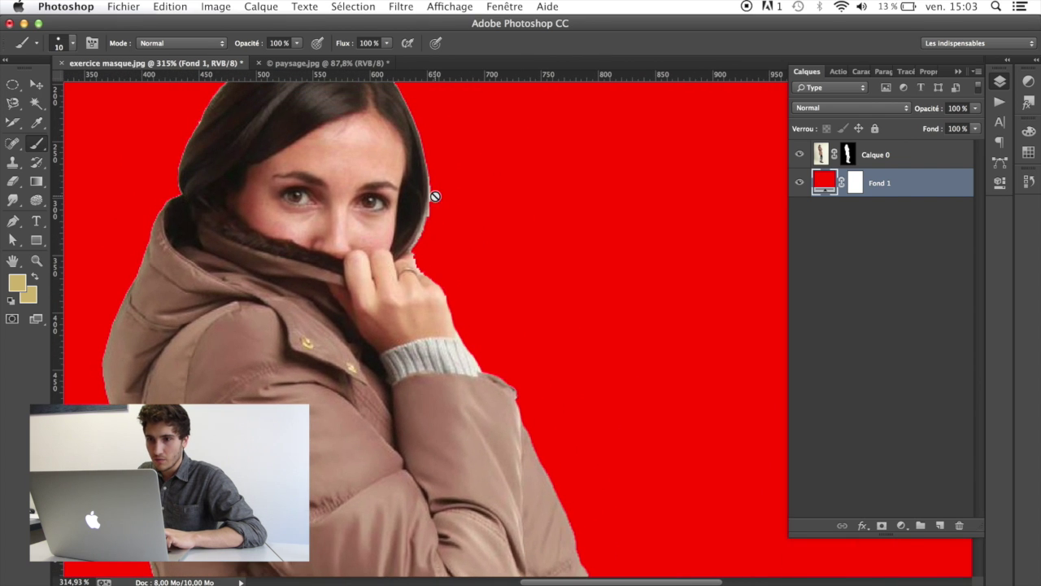
left_click_drag(412, 232, 379, 101)
left_click_drag(428, 419, 447, 112)
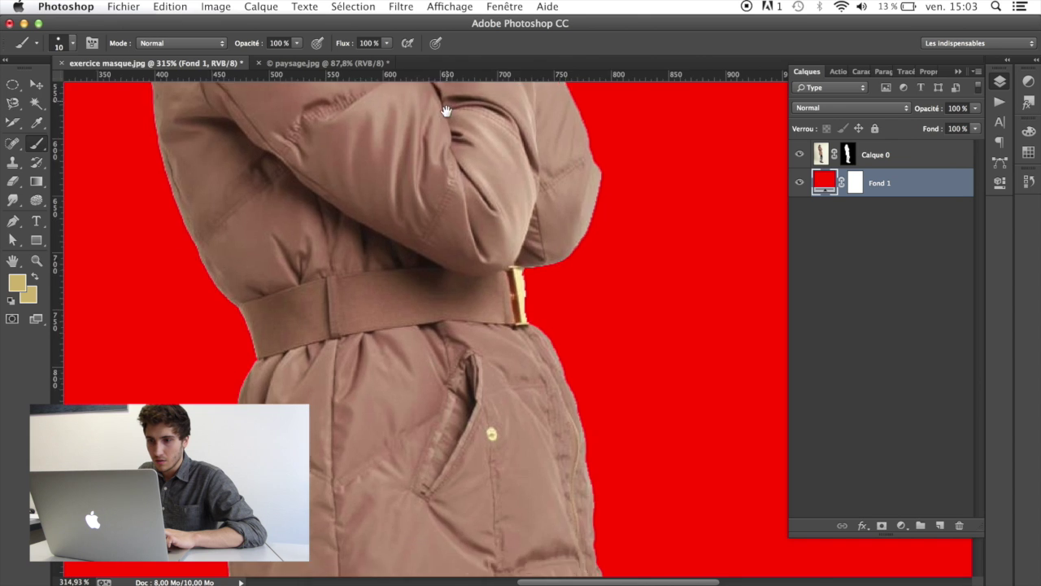
left_click_drag(472, 435, 471, 304)
left_click(480, 371, "alt")
left_click(472, 363, "alt")
left_click(466, 359, "alt")
left_click(467, 360, "alt")
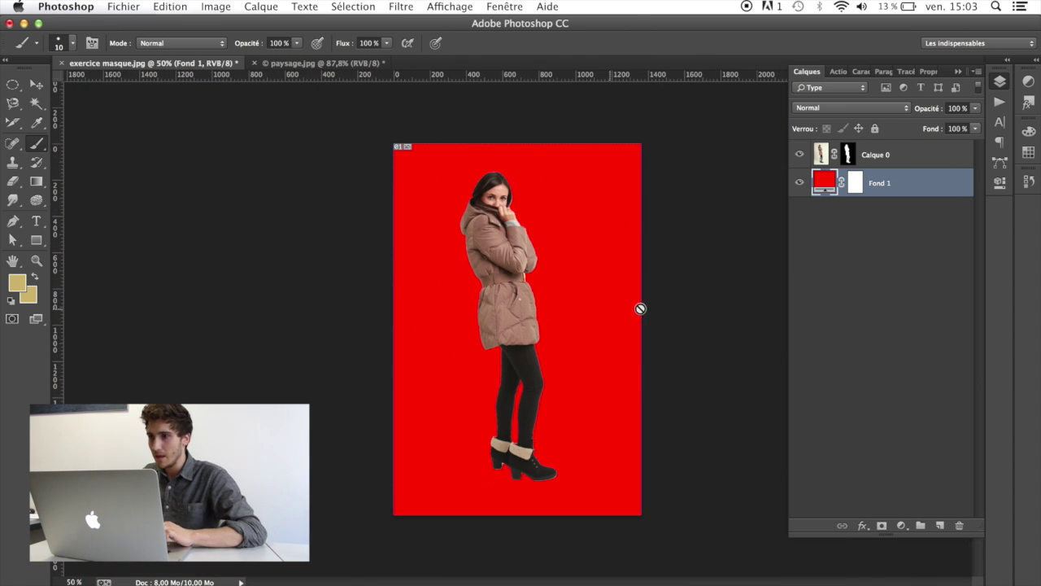
- Delete the red fill layer Fond 1
left_click_drag(913, 186, 942, 531)
left_click_drag(889, 188, 960, 525)
left_click_drag(882, 183, 959, 527)
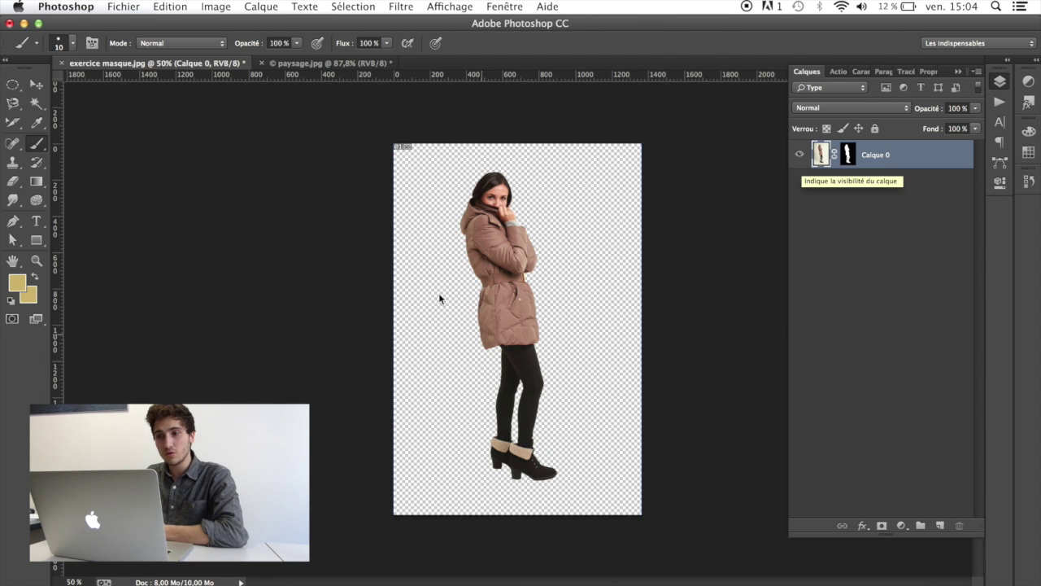
- Duplicate the masked layer Calque 0 into the paysage.jpg document as Calque 1
right_click(926, 160)
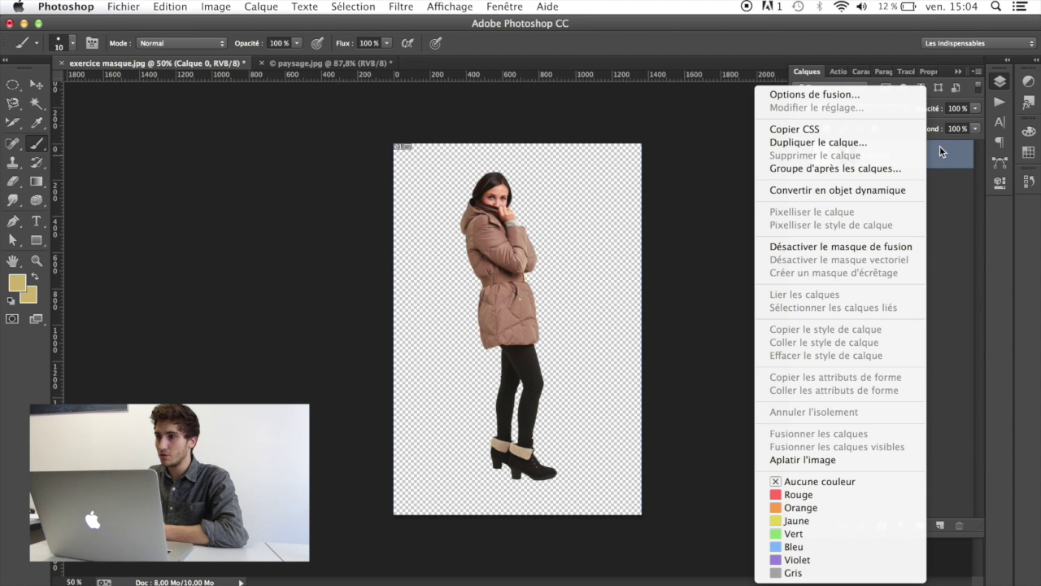
left_click(821, 143)
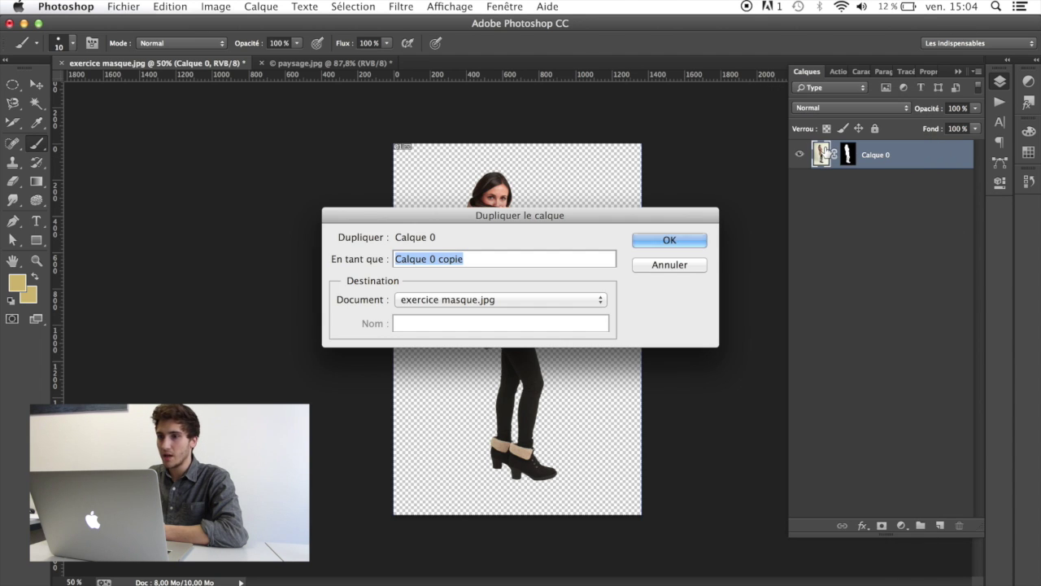
left_click(464, 301)
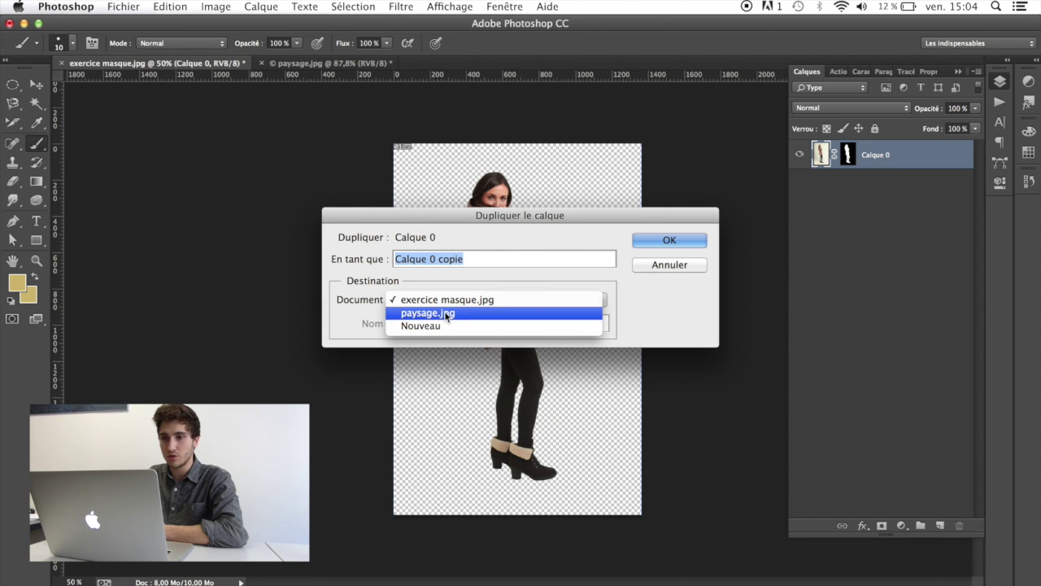
left_click(446, 314)
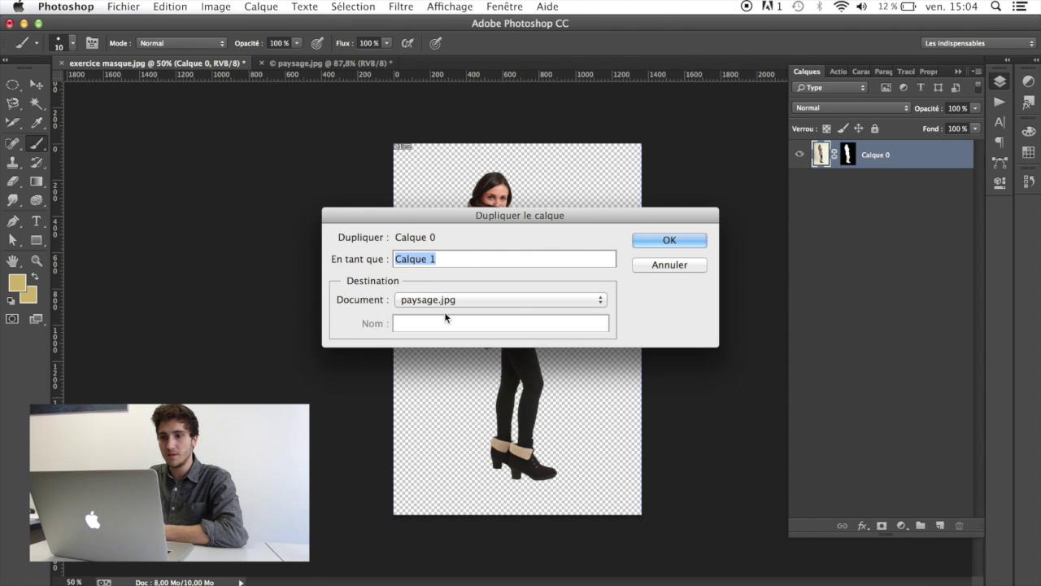
left_click(668, 241)
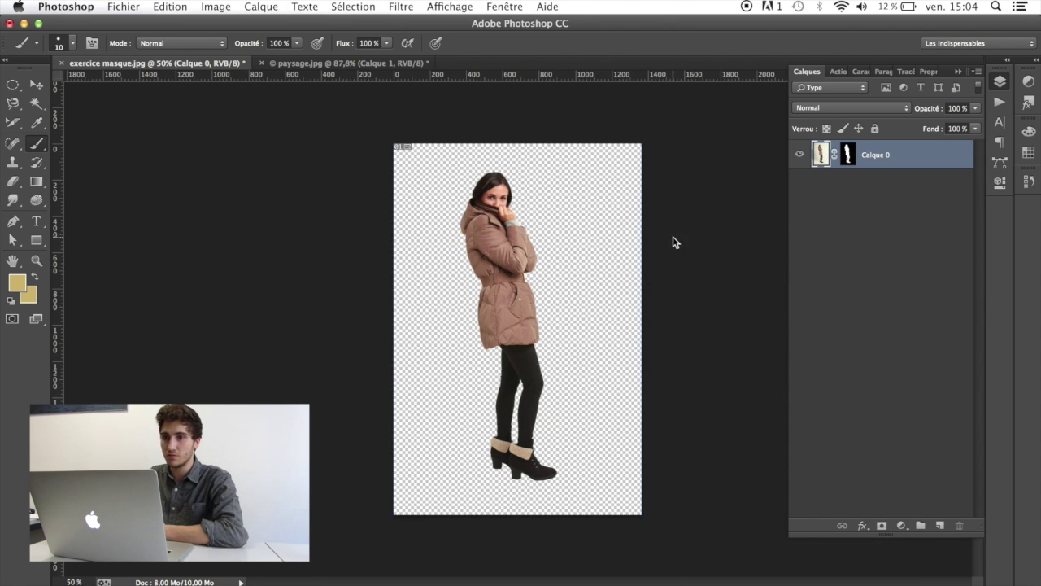
- In the paysage.jpg document, move the woman on Calque 1 slightly down and to the right over the beach landscape
left_click(314, 64)
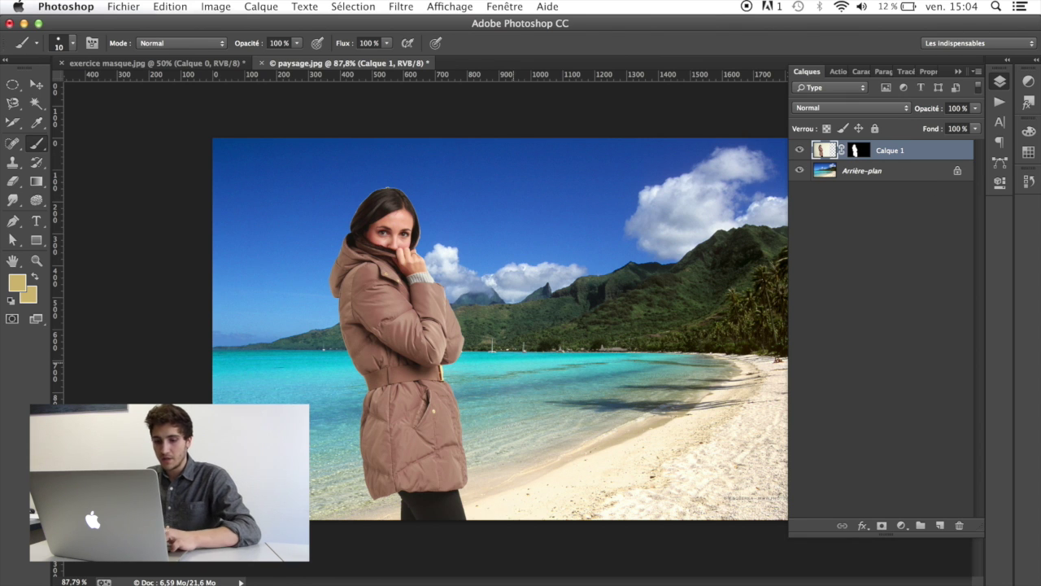
left_click(36, 84)
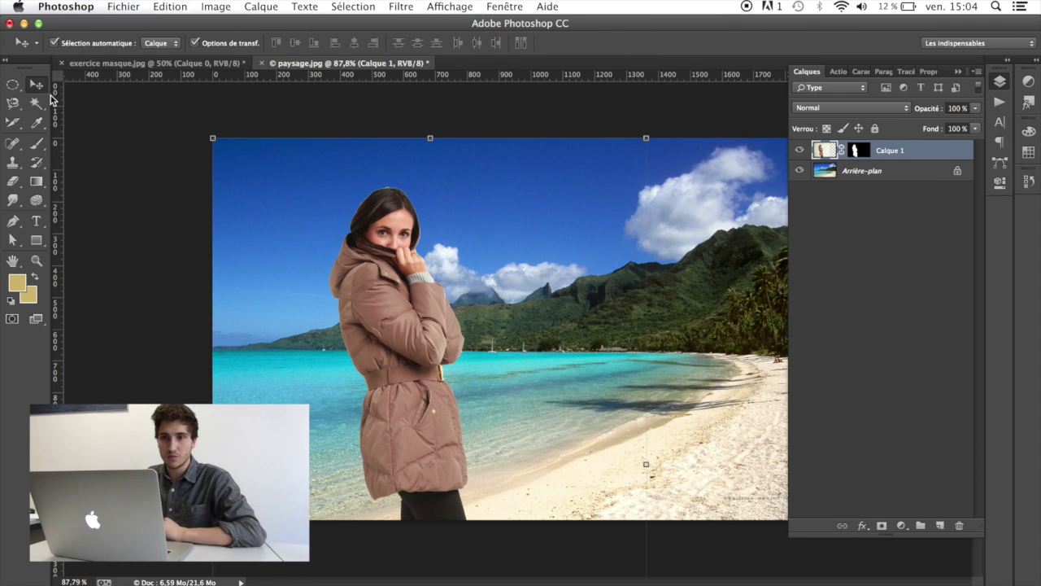
left_click_drag(410, 300, 427, 348)
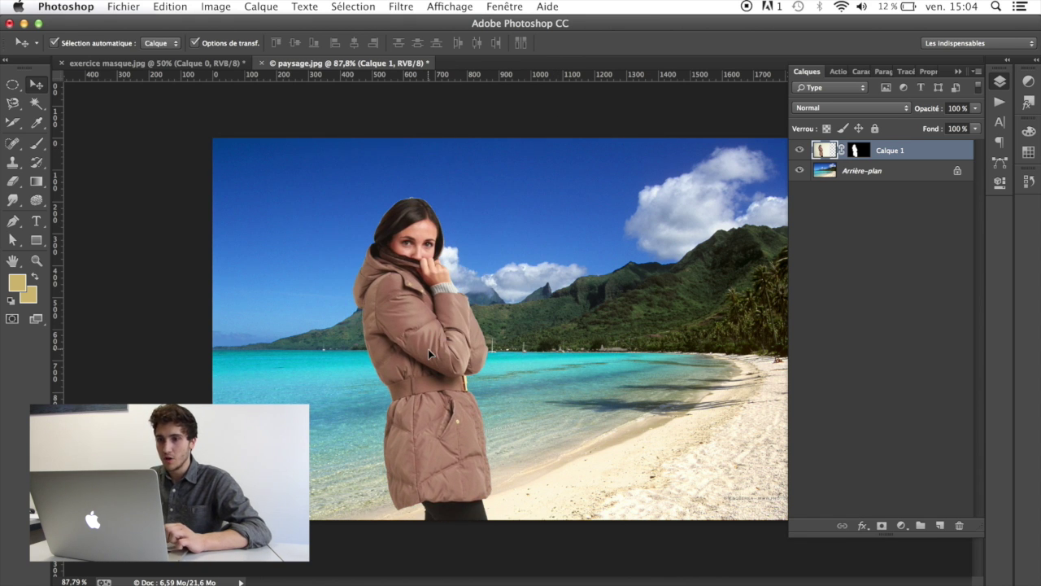
- On the Calque 1 mask, brush a small white test stroke beside the woman's hair and paint over it with black
left_click(858, 151)
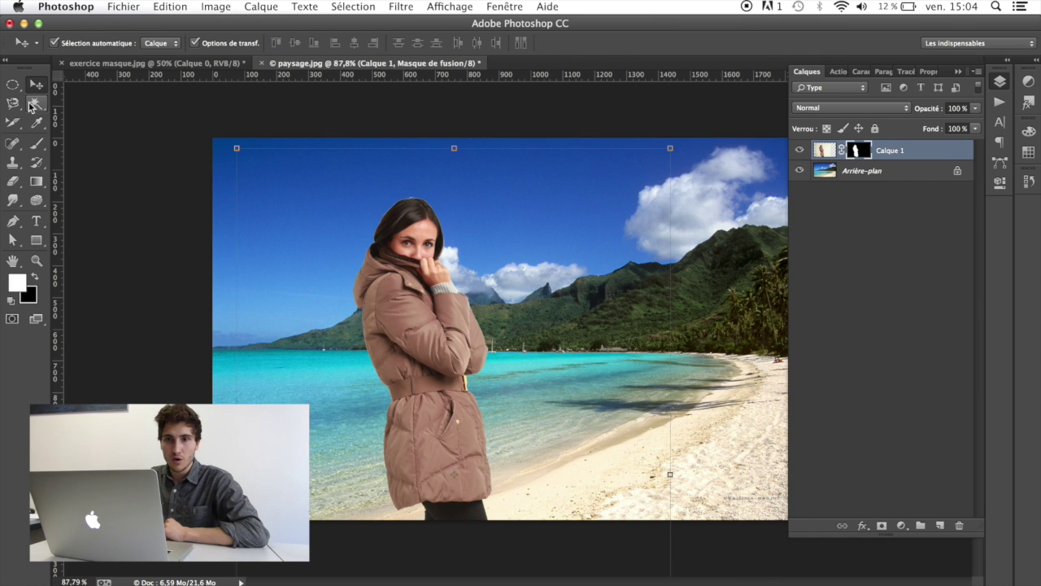
left_click(36, 145)
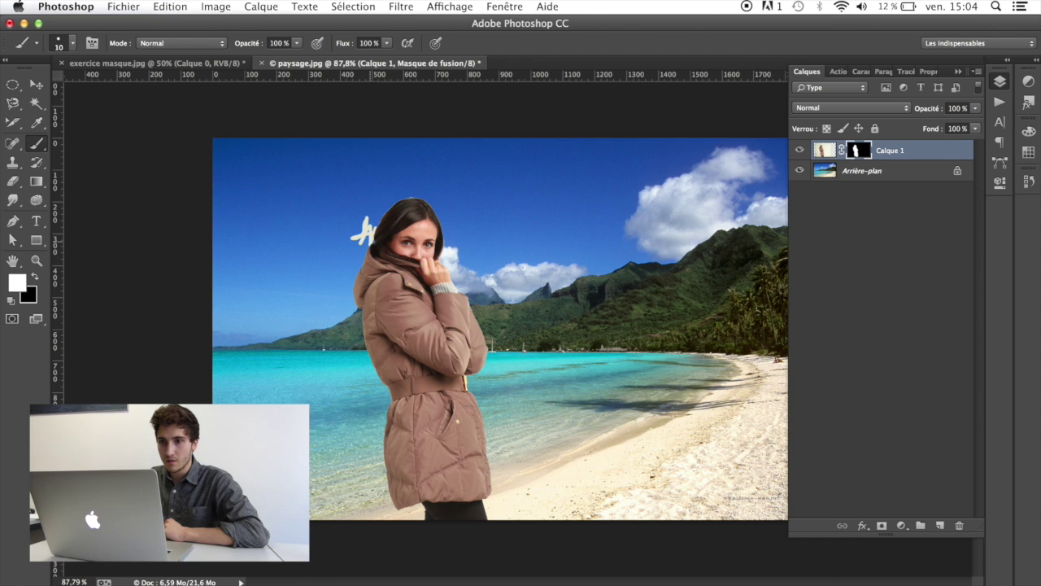
left_click(35, 278)
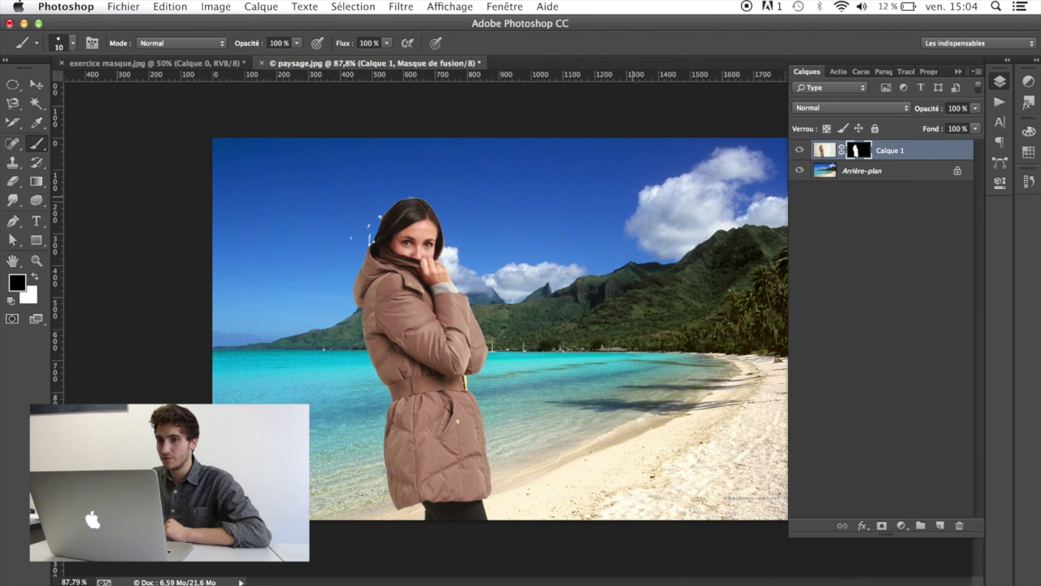
- Scale Calque 1 proportionally to about 61.7% and place the woman full-length, with her boots at the shoreline near the image's lower edge
key("v")
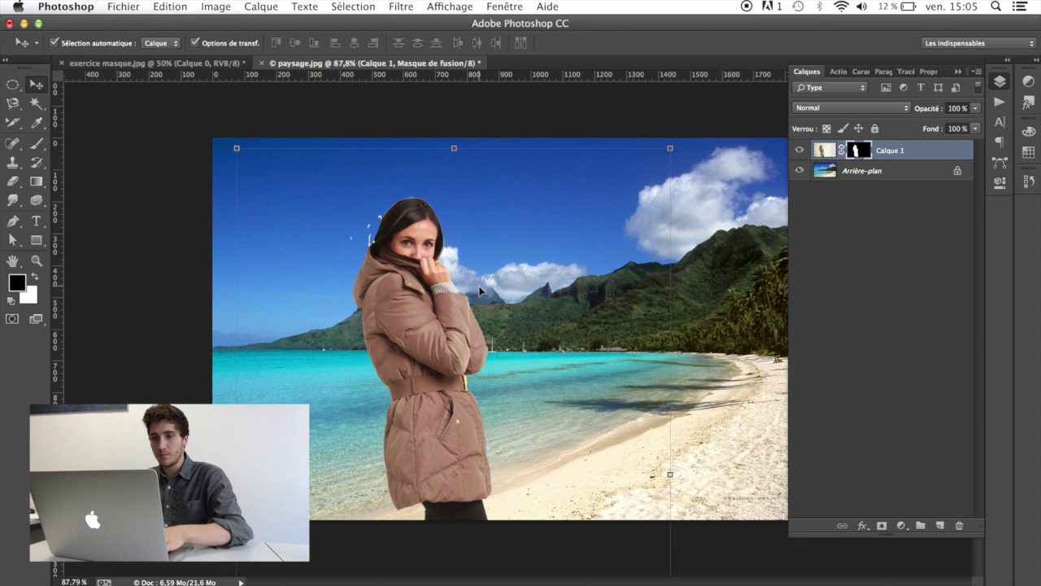
key("super+t")
left_click_drag(670, 149, 540, 341)
left_click_drag(373, 470, 422, 237)
left_click_drag(589, 109, 553, 163)
left_click_drag(421, 323, 380, 313)
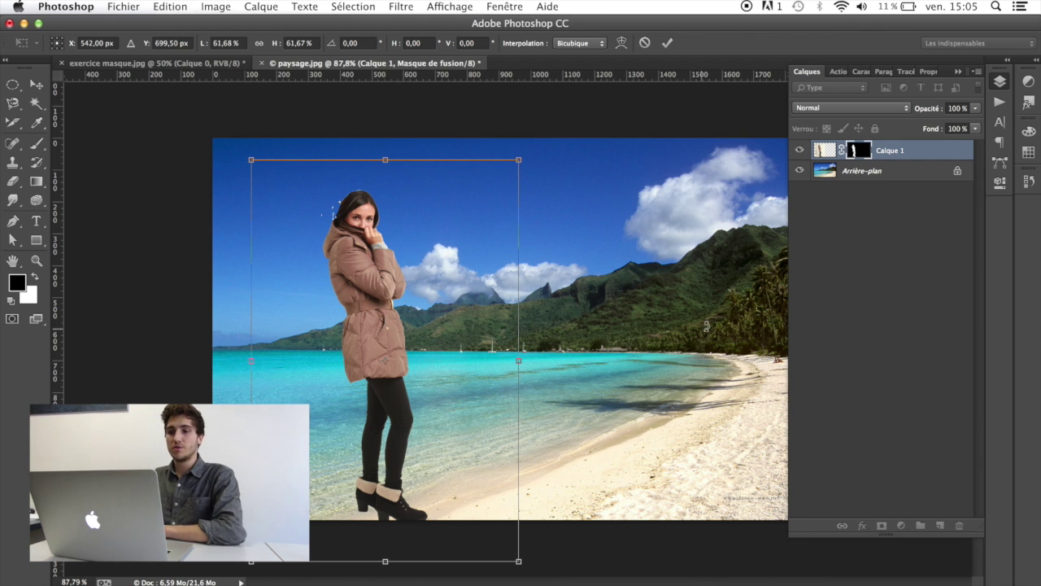
key("Return")
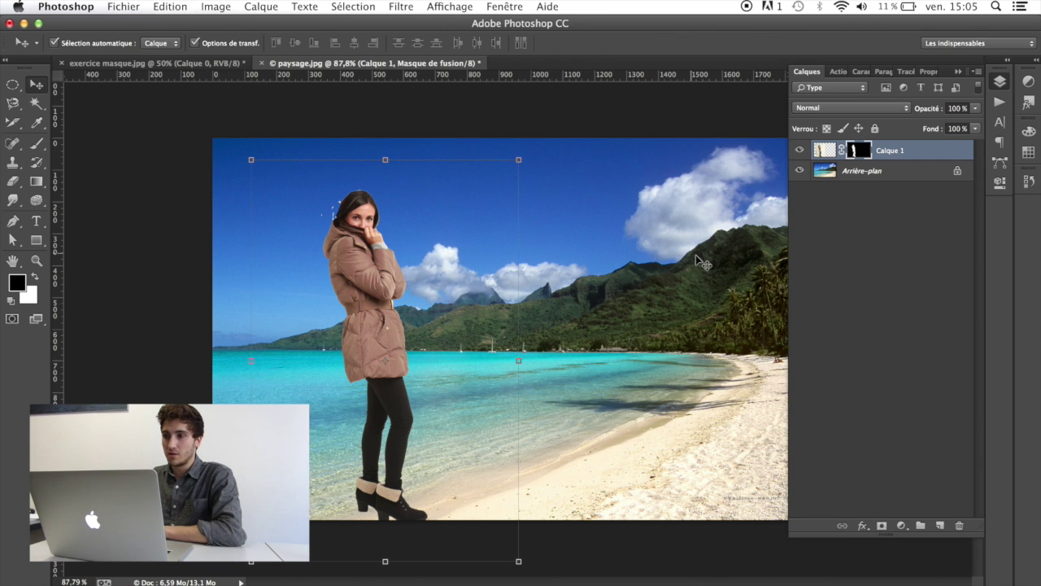
- Deselect all layers and collapse the layers panel to show the whole beach composite
left_click(843, 216)
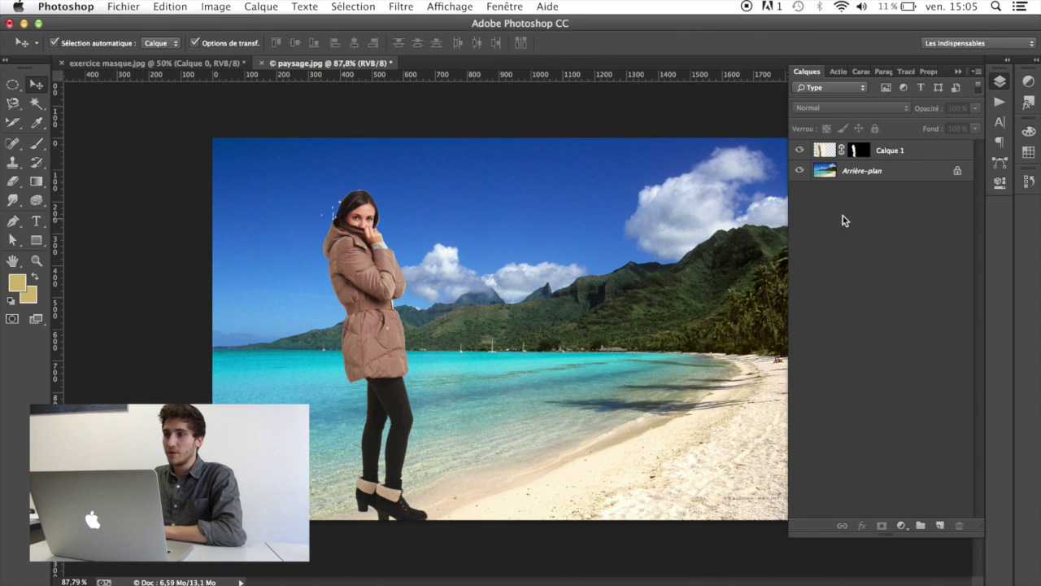
left_click(959, 73)
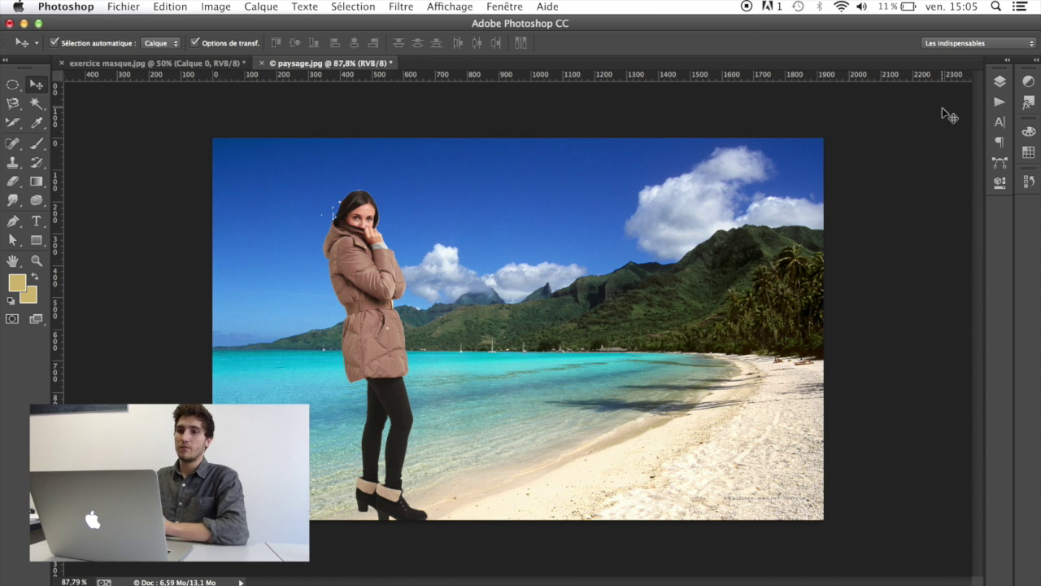